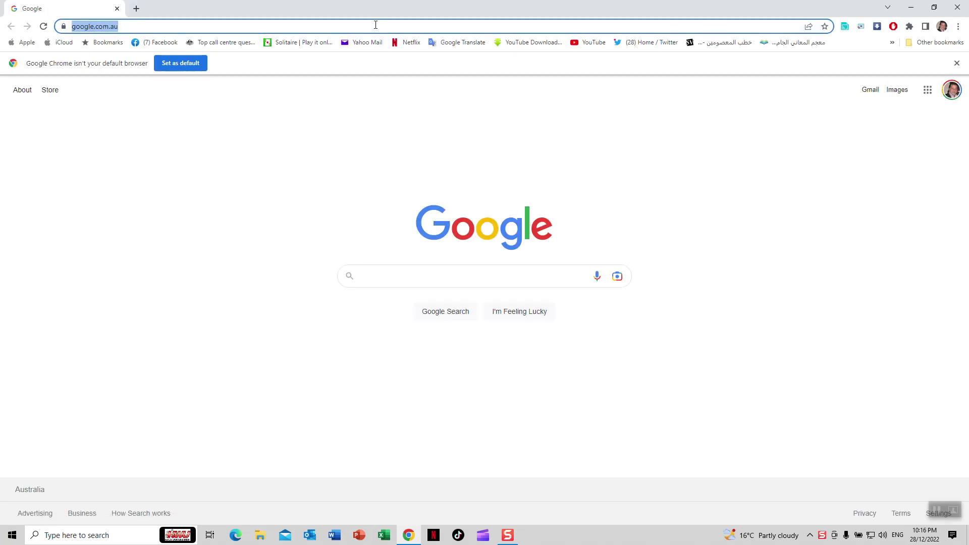
Load office.com in Chrome to reach the Microsoft 365 home page
type("office.com")
key("Return")
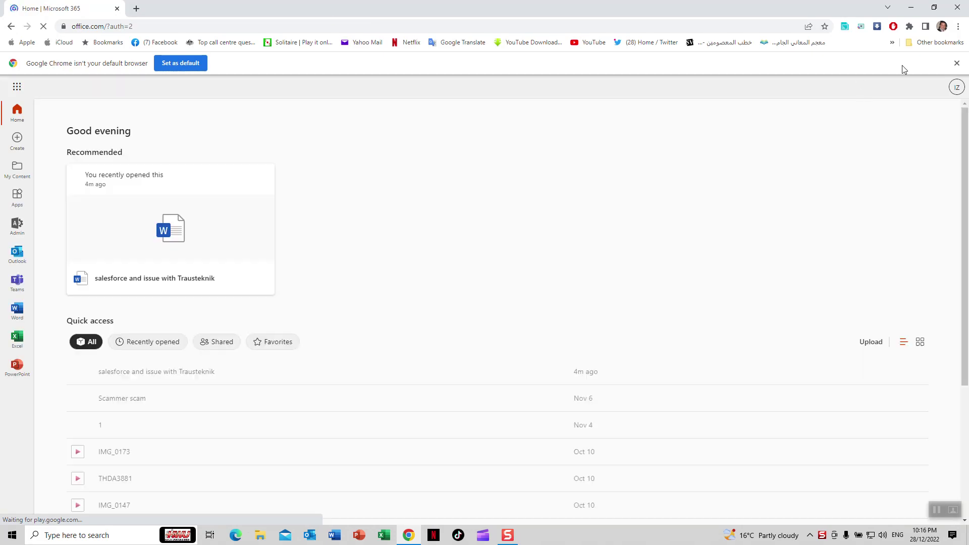
Launch the Microsoft 365 admin center from the app launcher's Admin entry
left_click(955, 91)
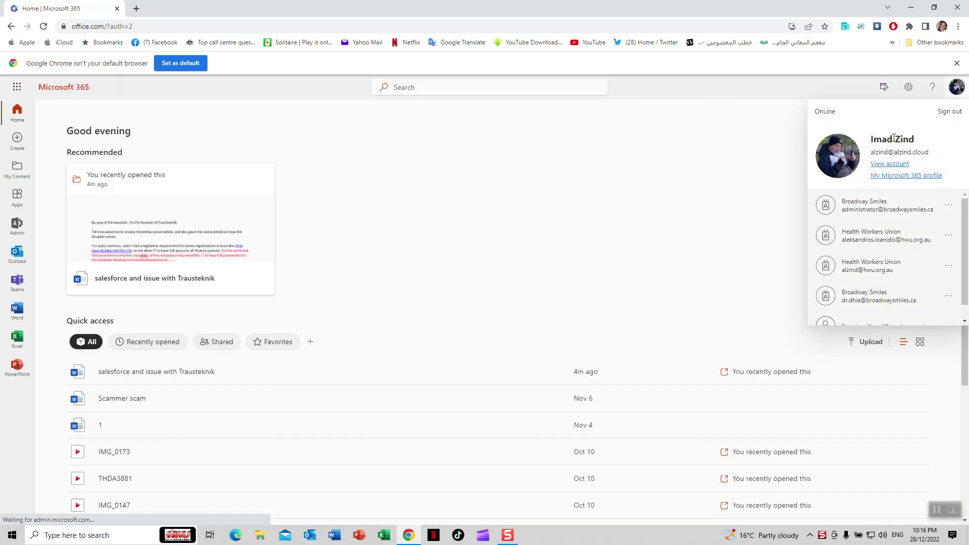
left_click(646, 160)
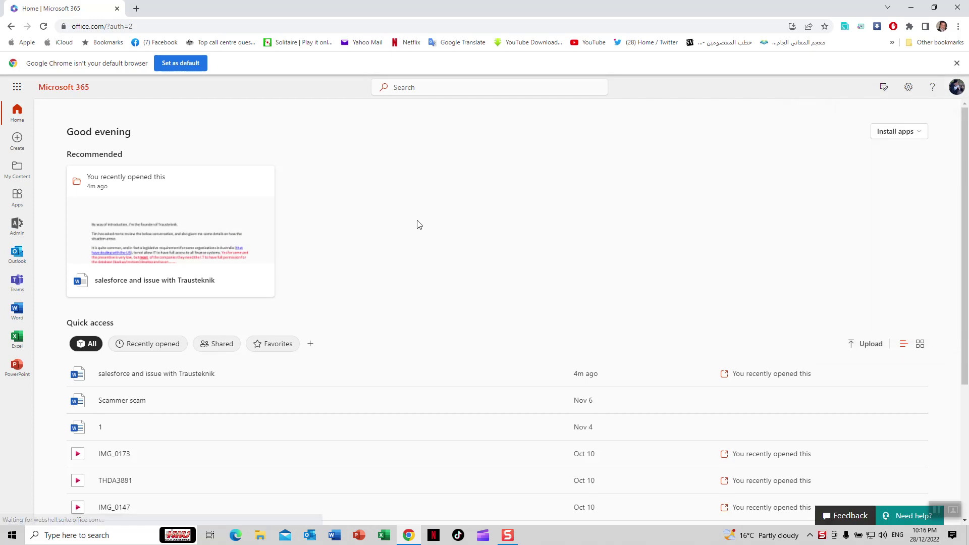
left_click(20, 227)
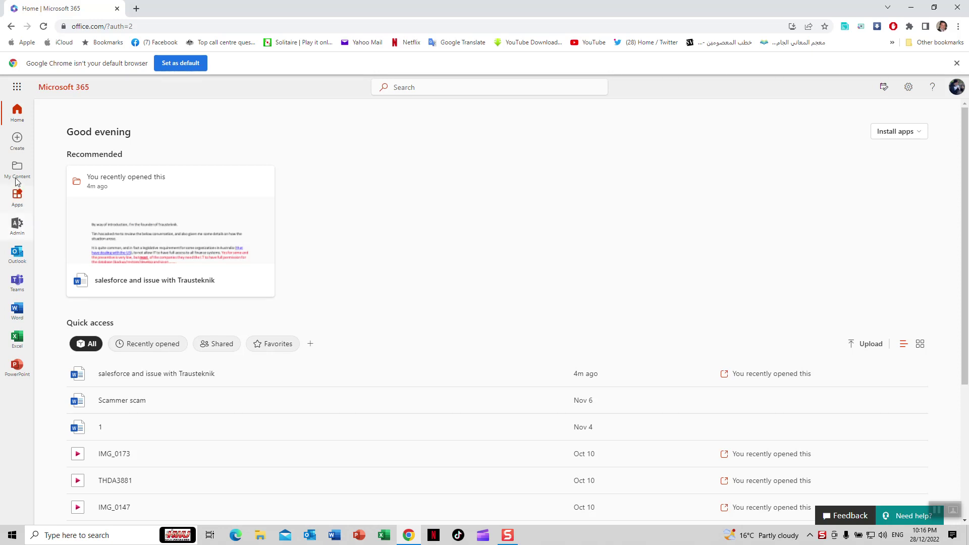
left_click(17, 87)
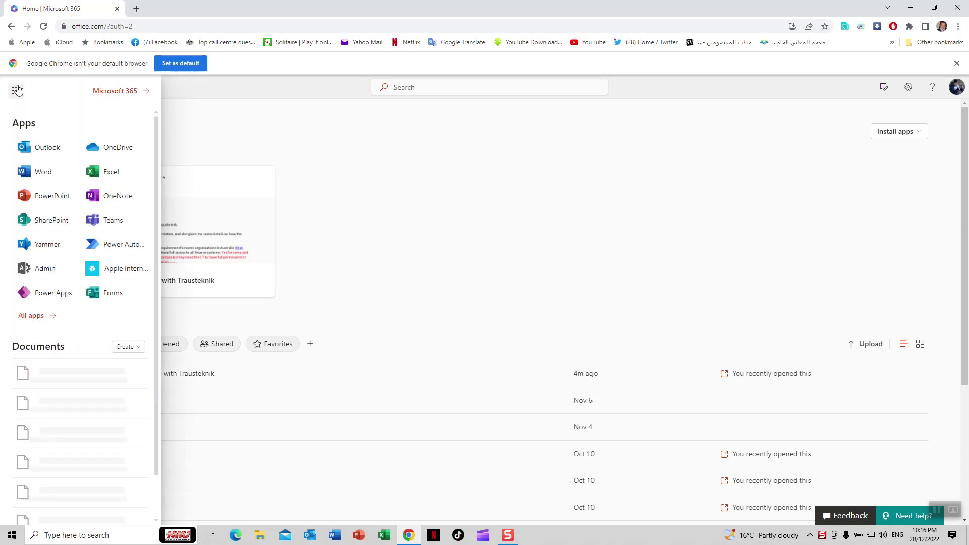
left_click(42, 268)
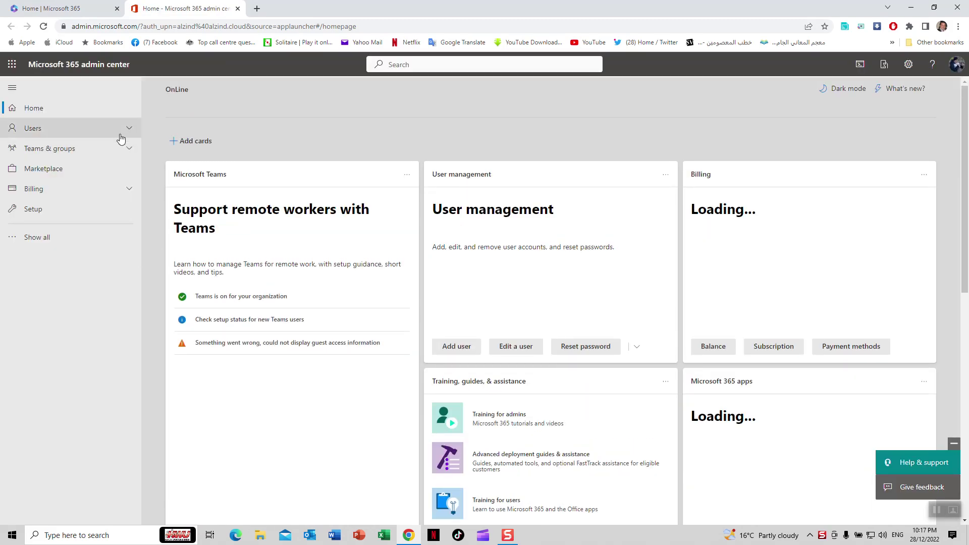
Choose Add a guest user from Users > Guest users to reach Azure's New user page
left_click(89, 133)
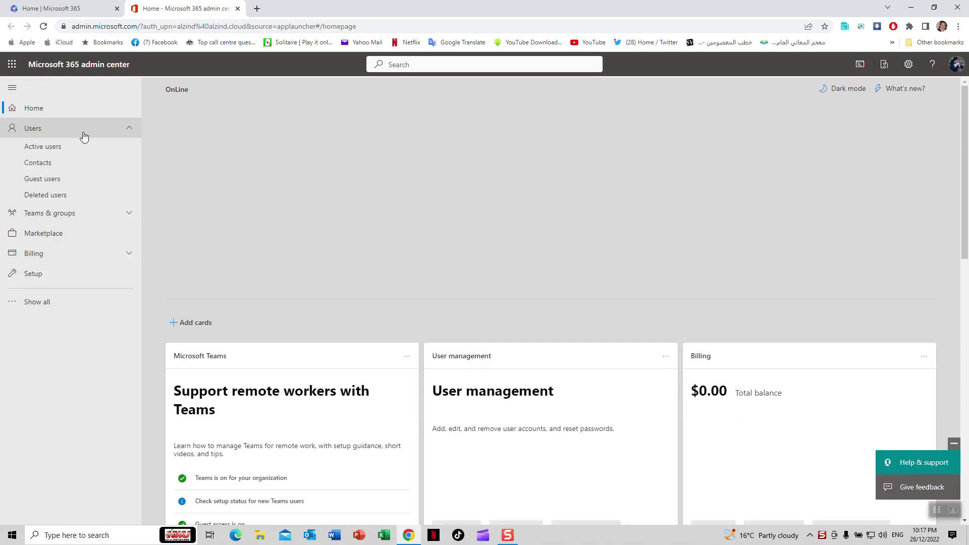
left_click(50, 183)
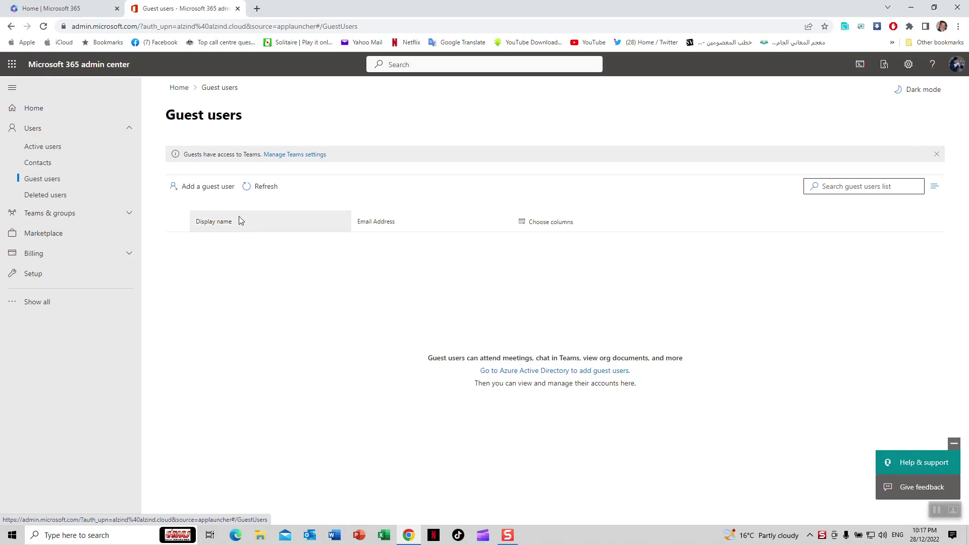
left_click(209, 190)
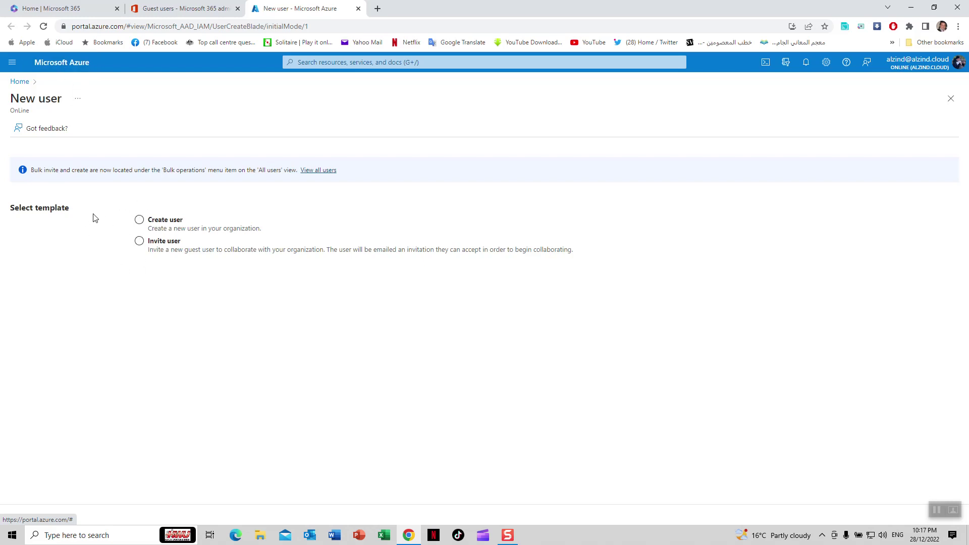
Switch the New user form to the Invite user option
left_click(154, 222)
left_click(147, 247)
left_click(139, 241)
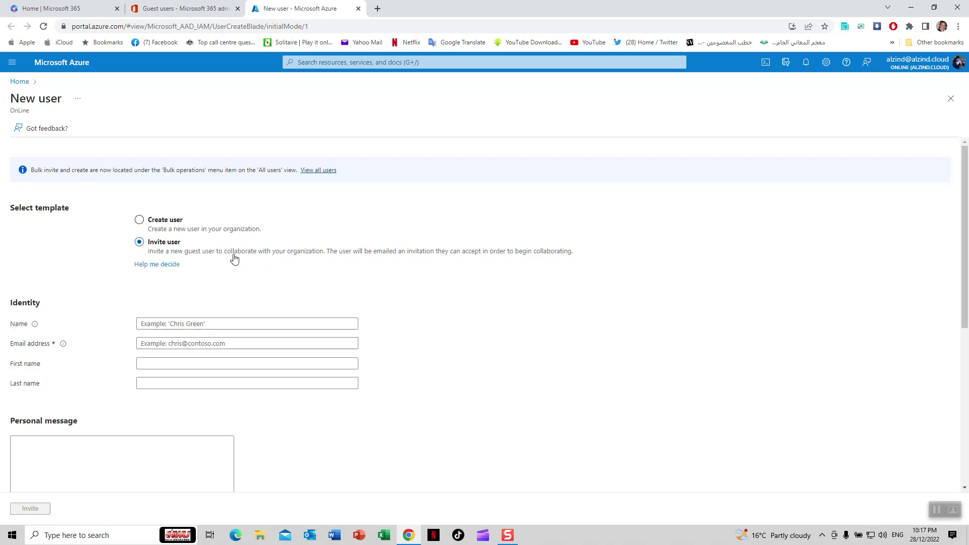
scroll(233, 257, "down", 3)
Enter the guest's display name, e-mail address, first and last name, and a welcome message
left_click(198, 172)
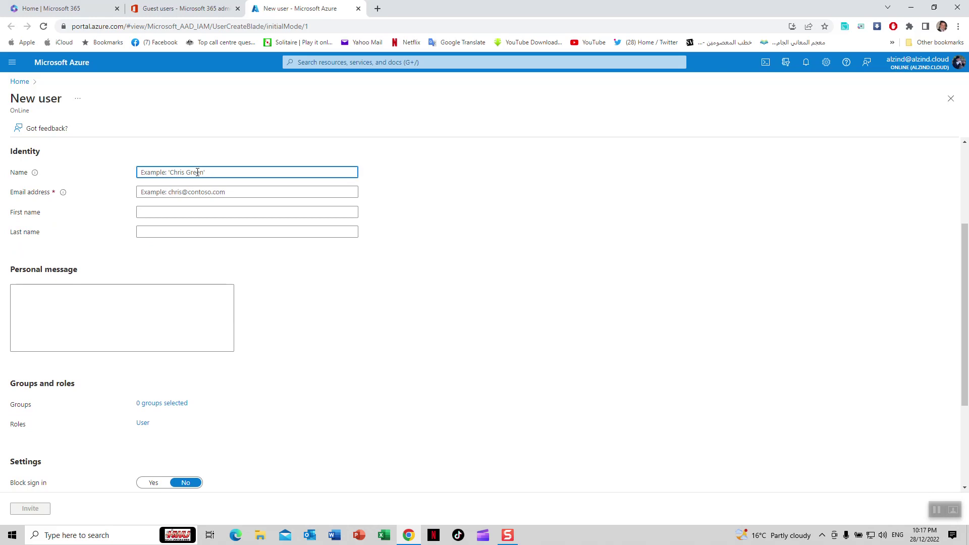
type("Imad HWU")
key("Tab")
type("a")
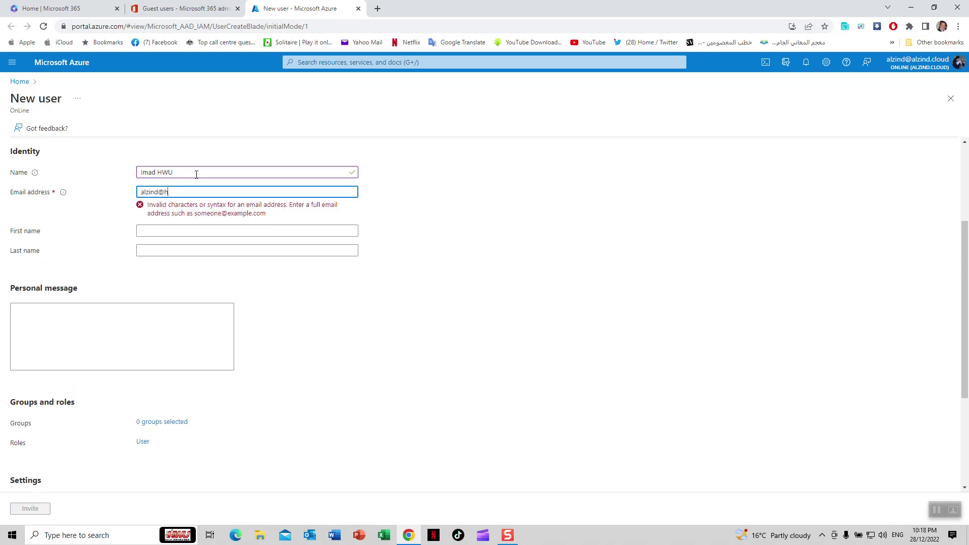
key("Tab")
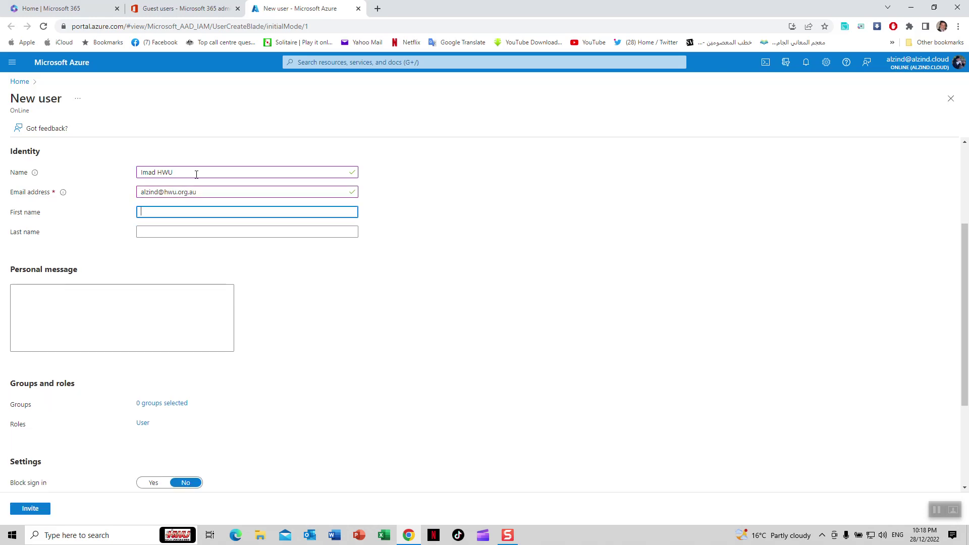
key("Tab")
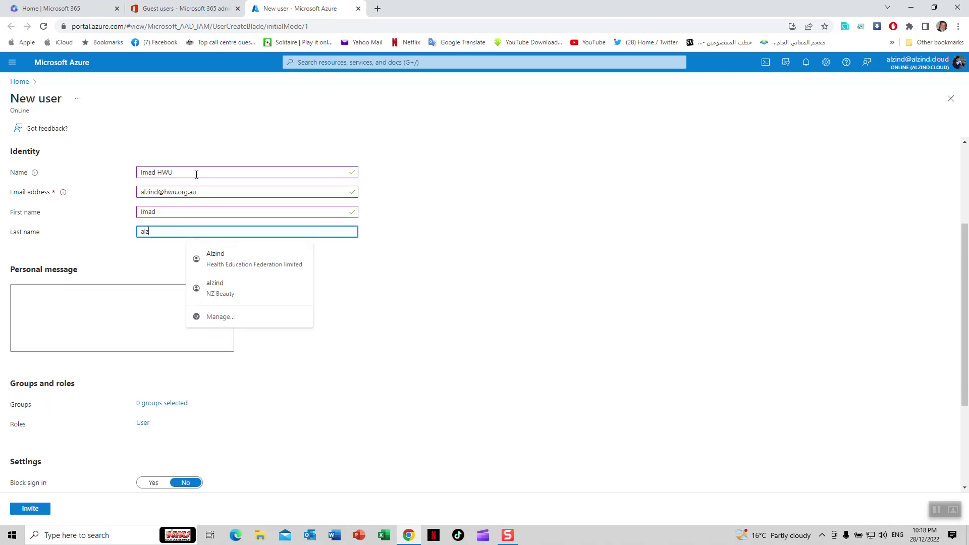
key("Tab")
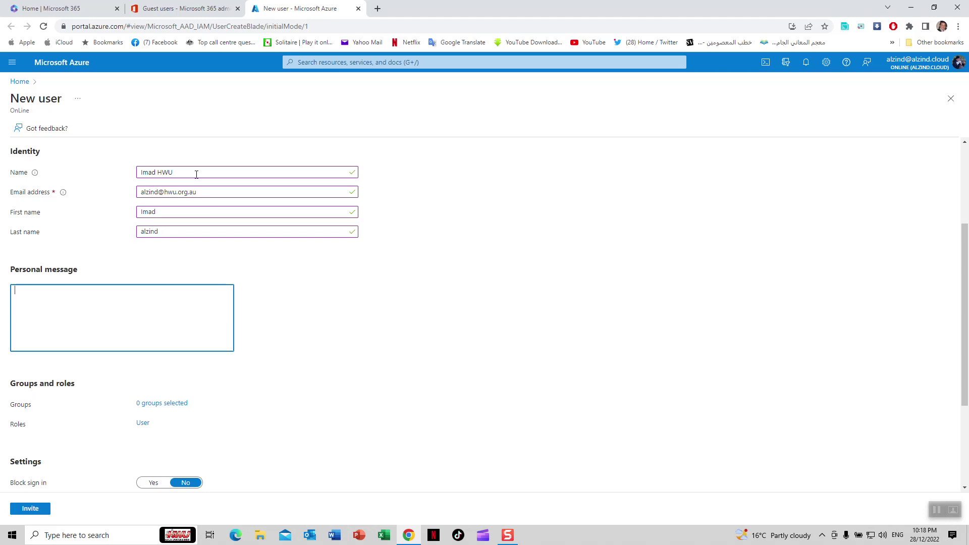
type("hi Mr Imad")
key("Tab")
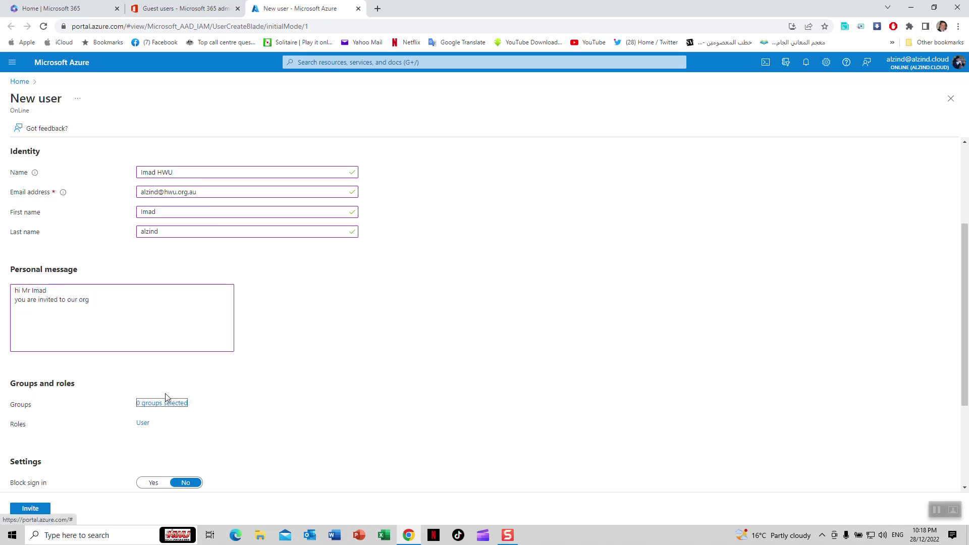
Add the guest to the Info group
left_click(166, 402)
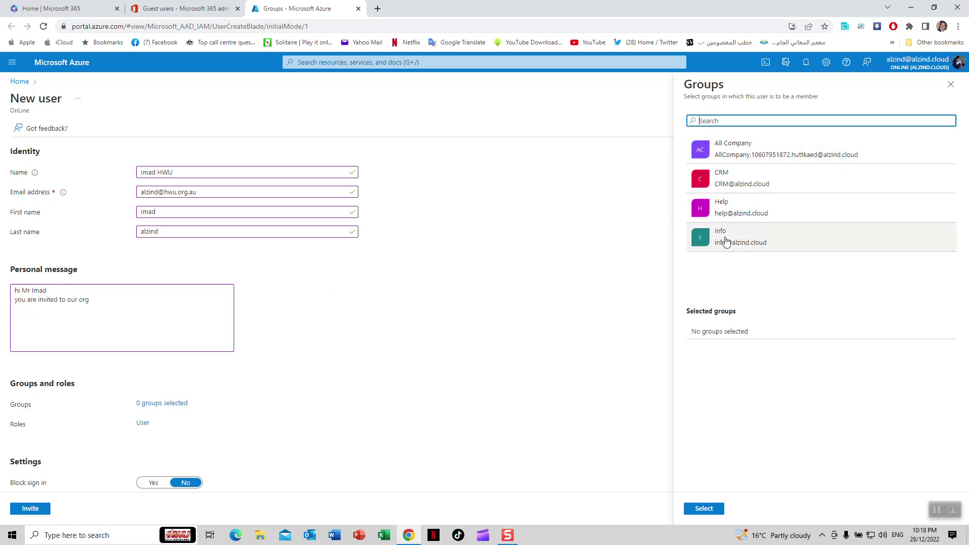
left_click(726, 243)
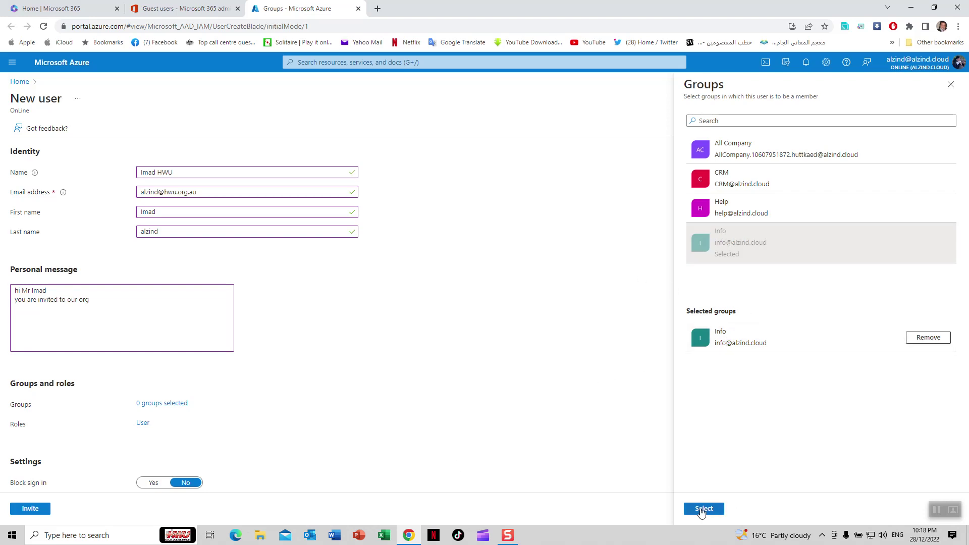
left_click(701, 510)
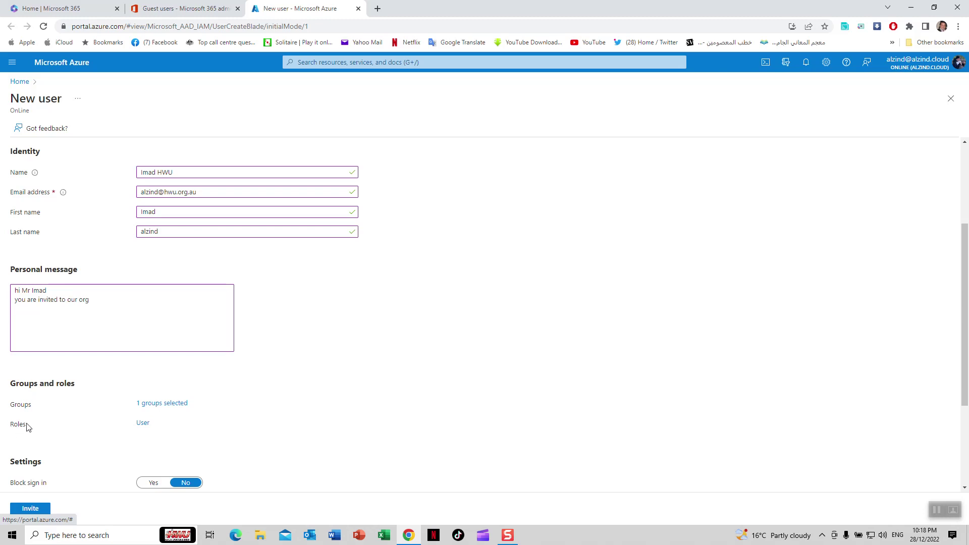
Review the directory roles list and keep the role as User
left_click(142, 425)
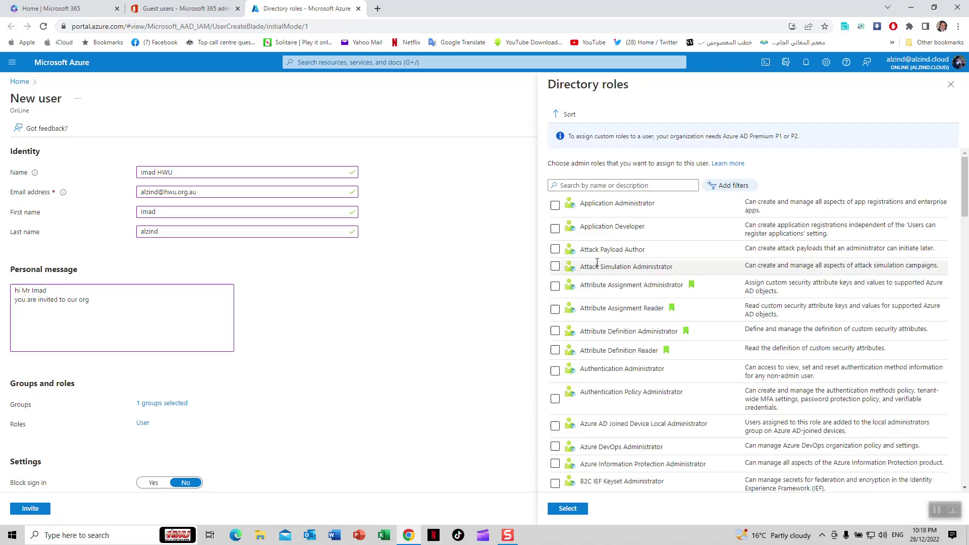
scroll(611, 268, "down", 5)
scroll(611, 273, "down", 20)
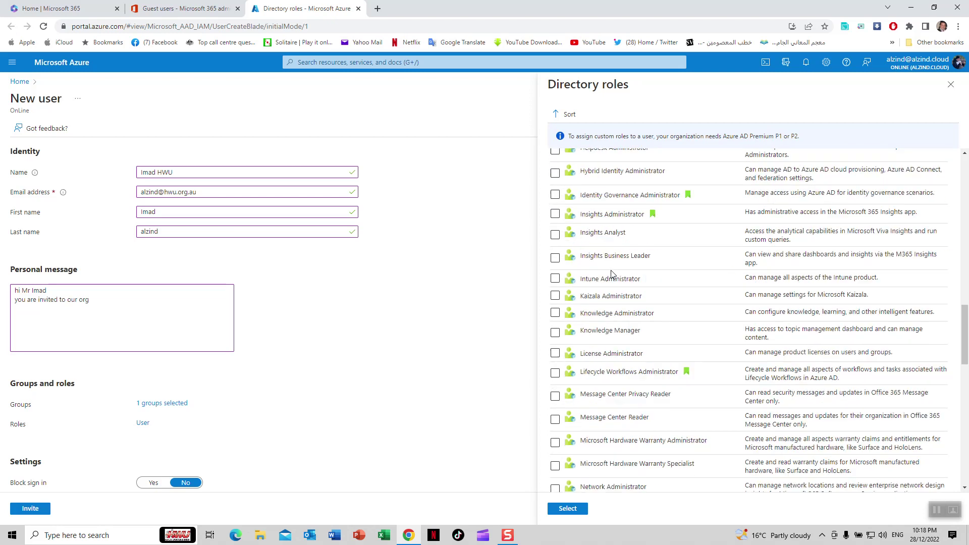
scroll(610, 275, "up", 20)
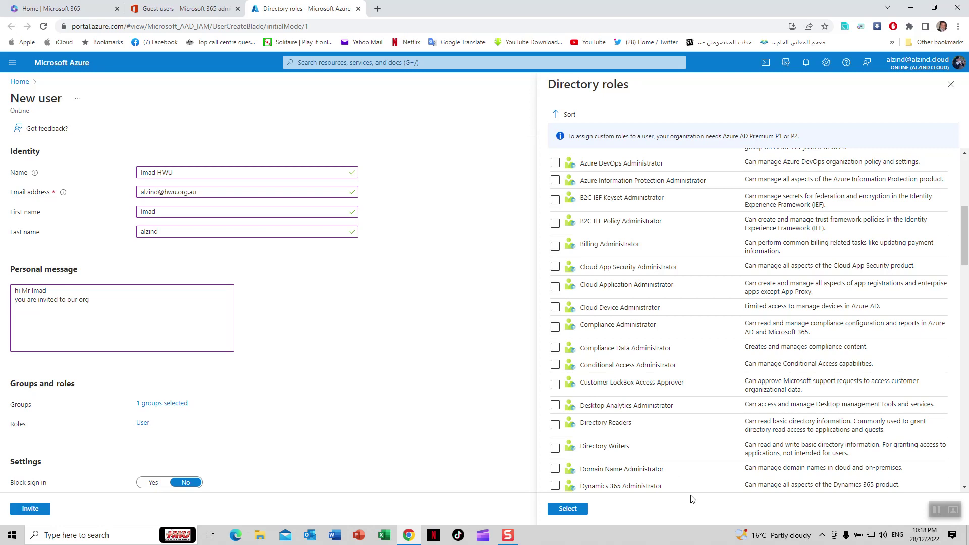
left_click(951, 84)
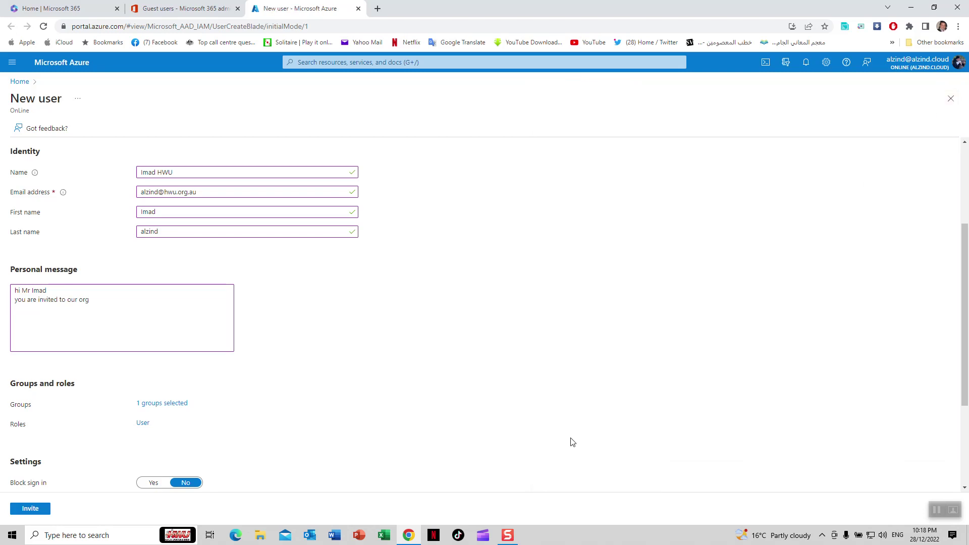
Choose Australia from the Usage location country list
scroll(570, 441, "down", 3)
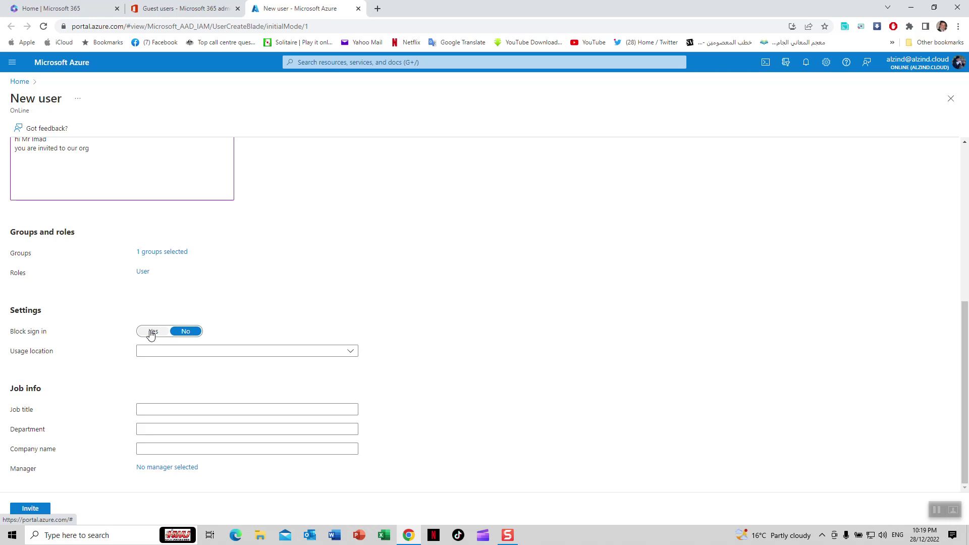
left_click(192, 355)
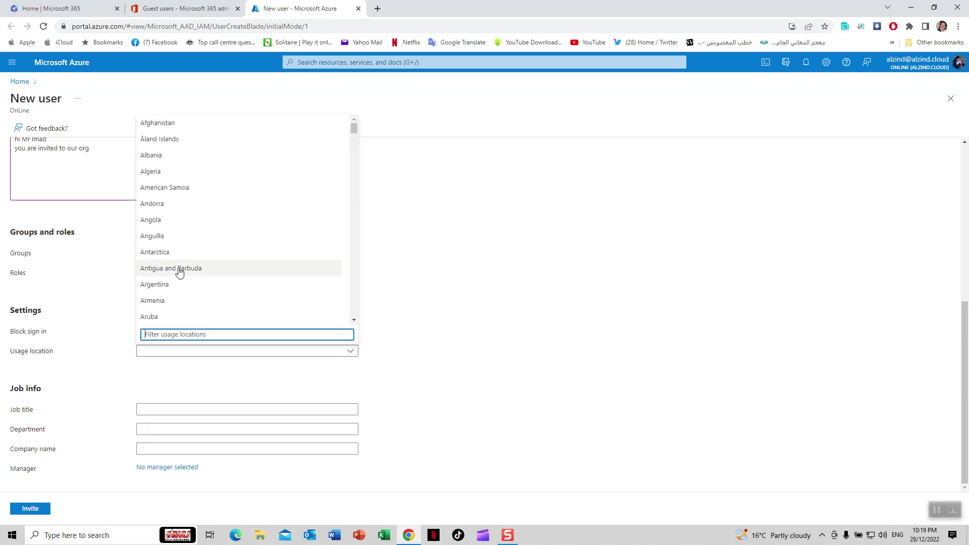
scroll(180, 277, "down", 10)
scroll(183, 279, "down", 6)
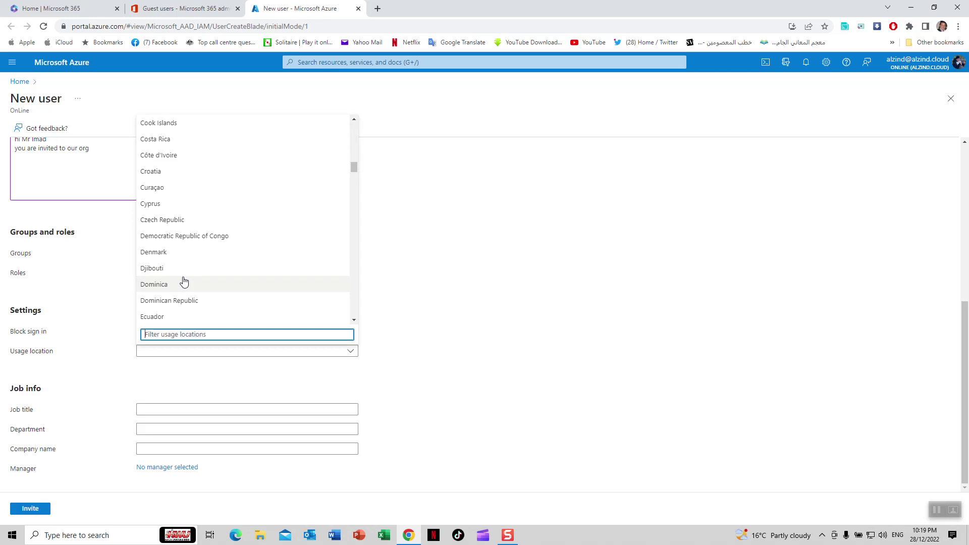
scroll(184, 283, "up", 13)
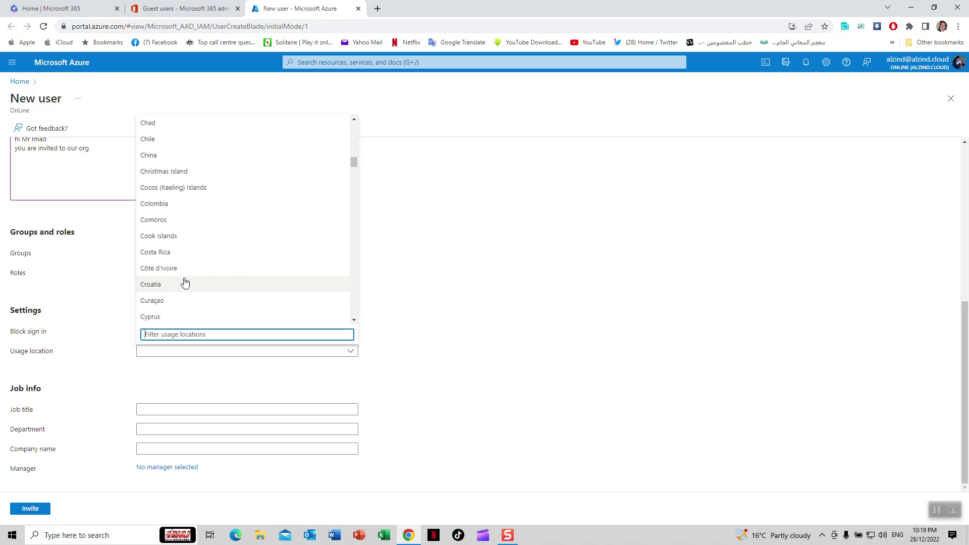
left_click(400, 333)
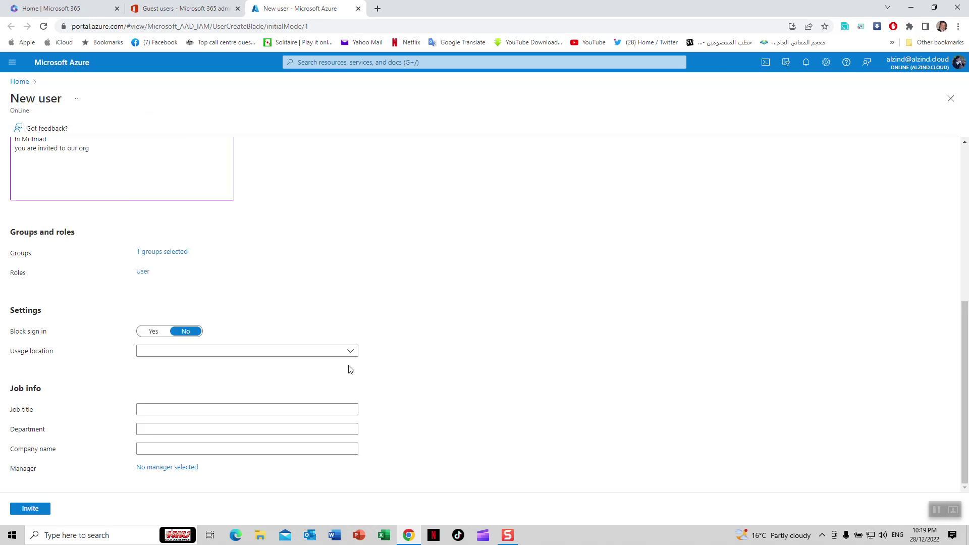
left_click(306, 353)
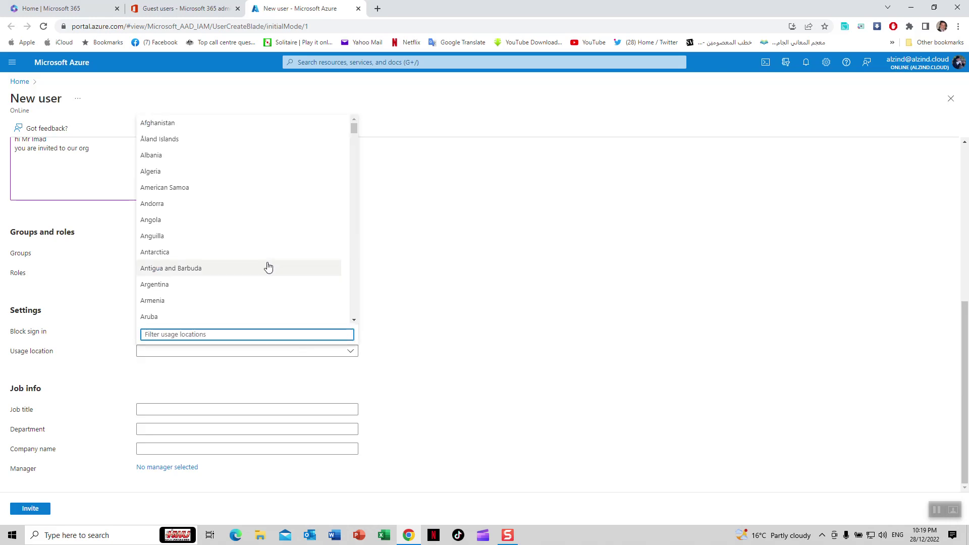
scroll(226, 260, "down", 2)
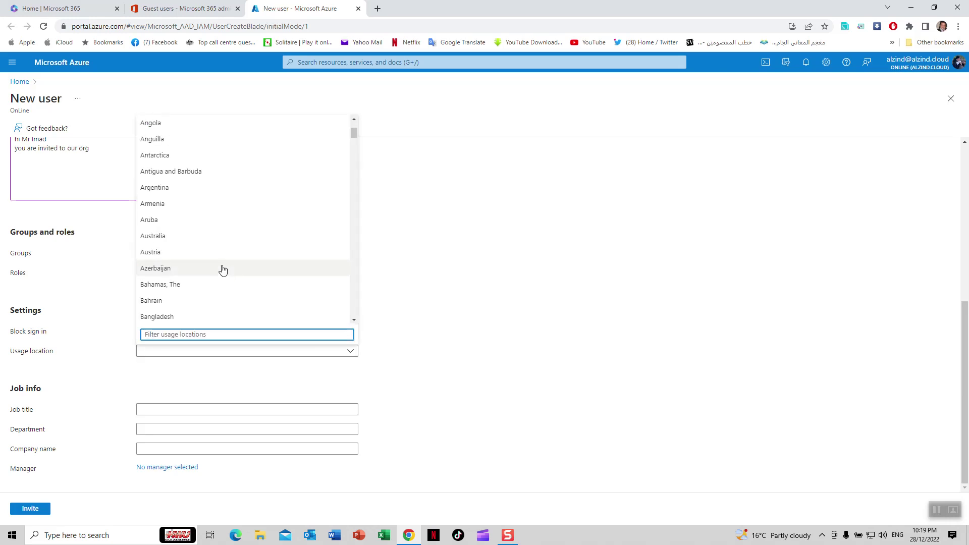
left_click(206, 236)
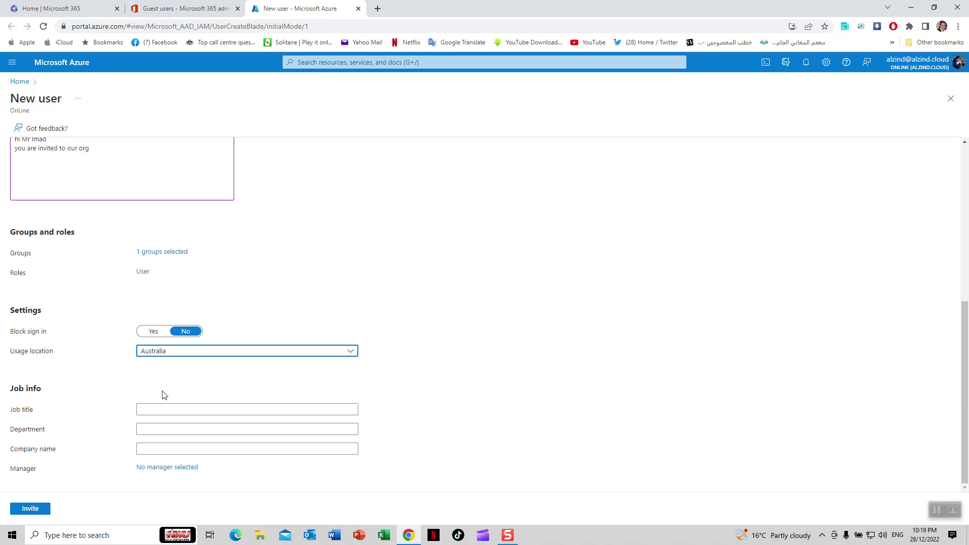
Fill in job title tech, department i.T and company name hwu
left_click(170, 408)
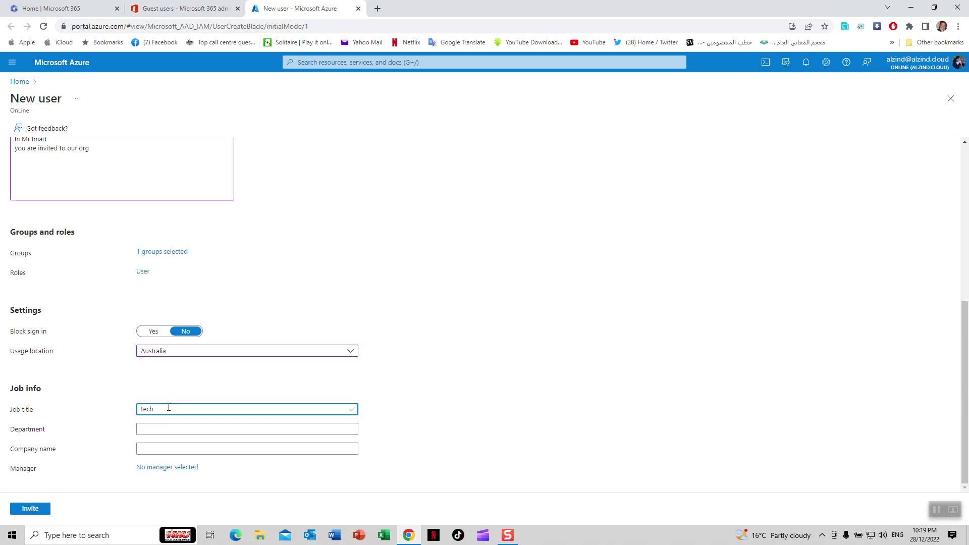
left_click(174, 430)
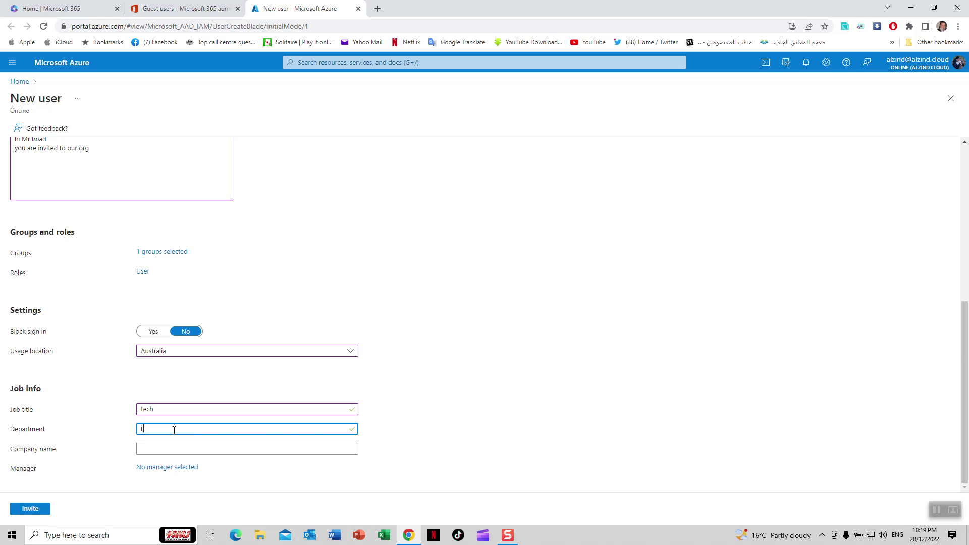
left_click(173, 449)
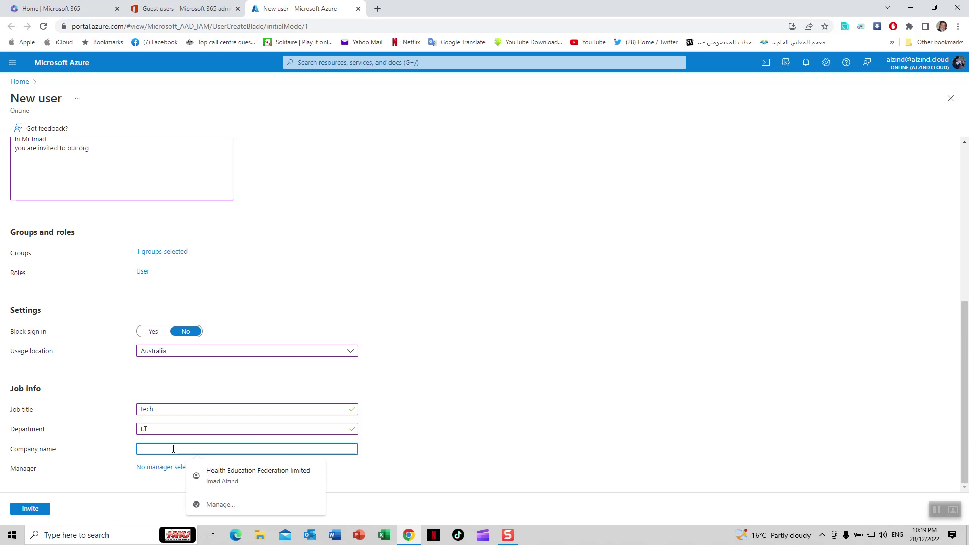
type("hwu")
key("Tab")
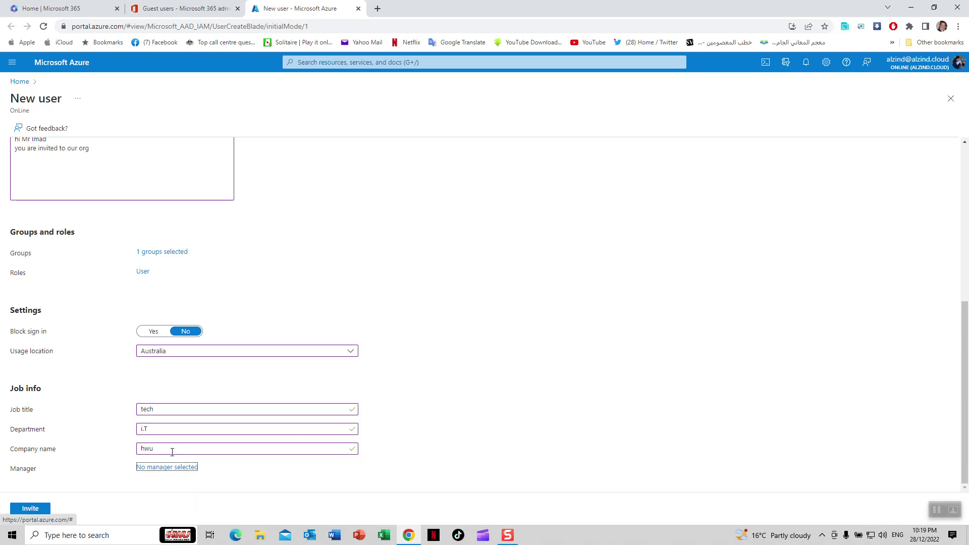
Assign the admin account as manager and send the guest invitation
left_click(166, 468)
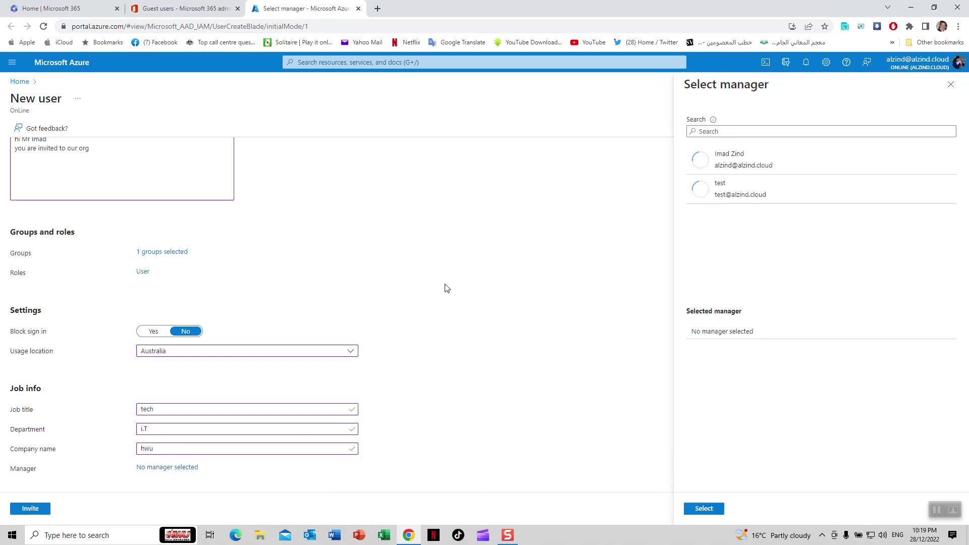
left_click(722, 164)
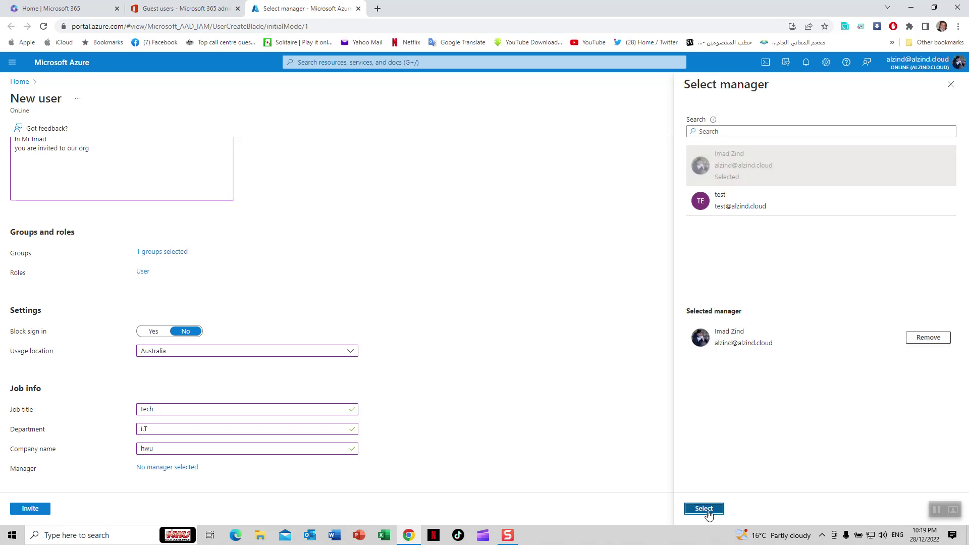
left_click(703, 509)
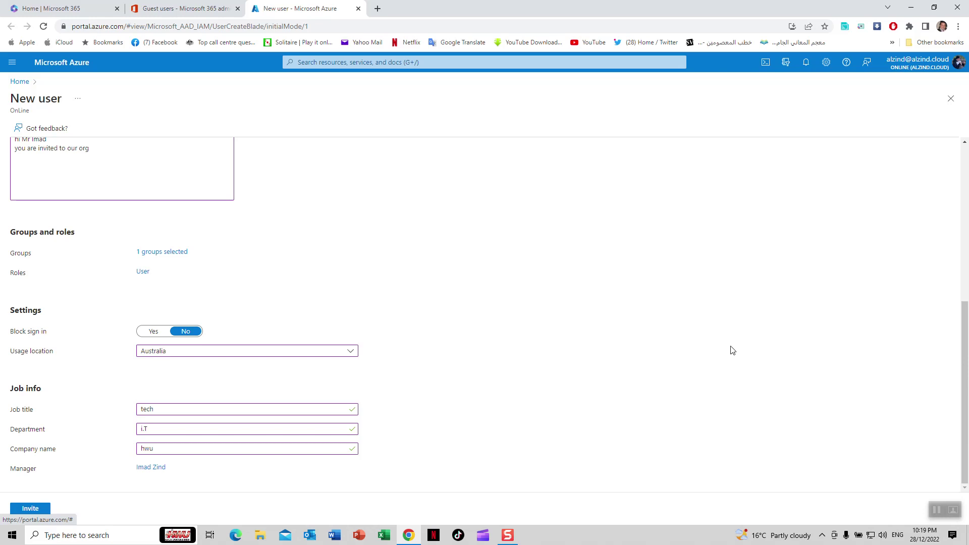
left_click(36, 510)
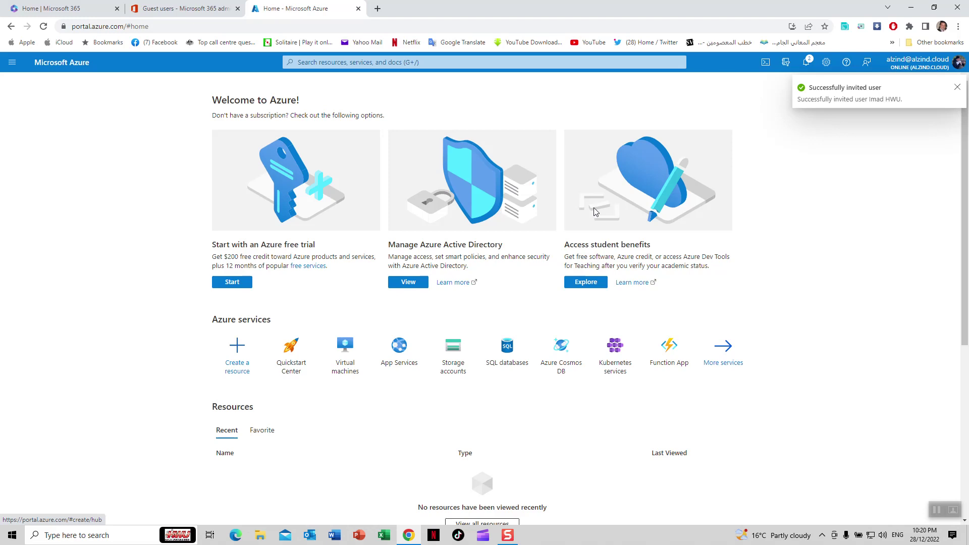
Launch Outlook from the taskbar once the invitation succeeds
left_click(310, 535)
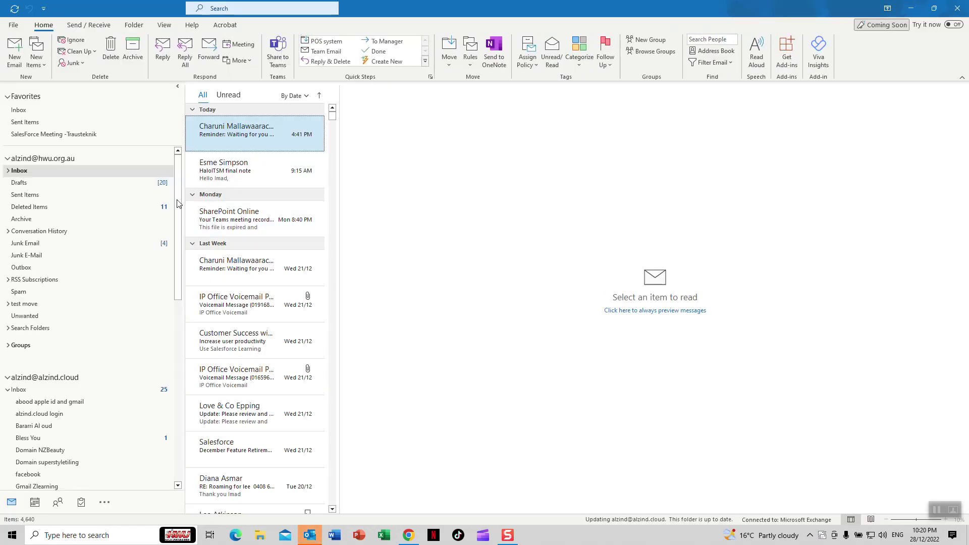
Open the Microsoft Invitations email in the invited account's inbox and scroll to Accept invitation
left_click(106, 172)
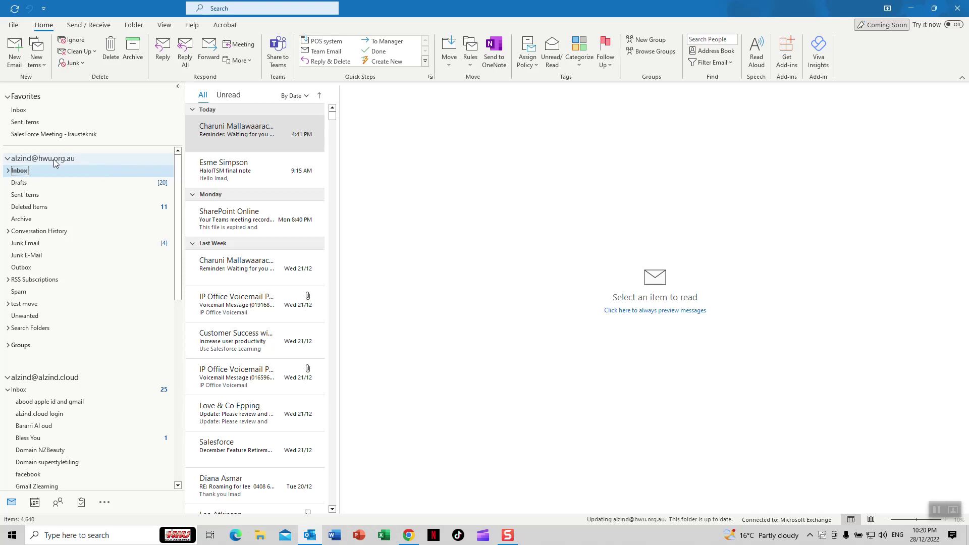
left_click(299, 133)
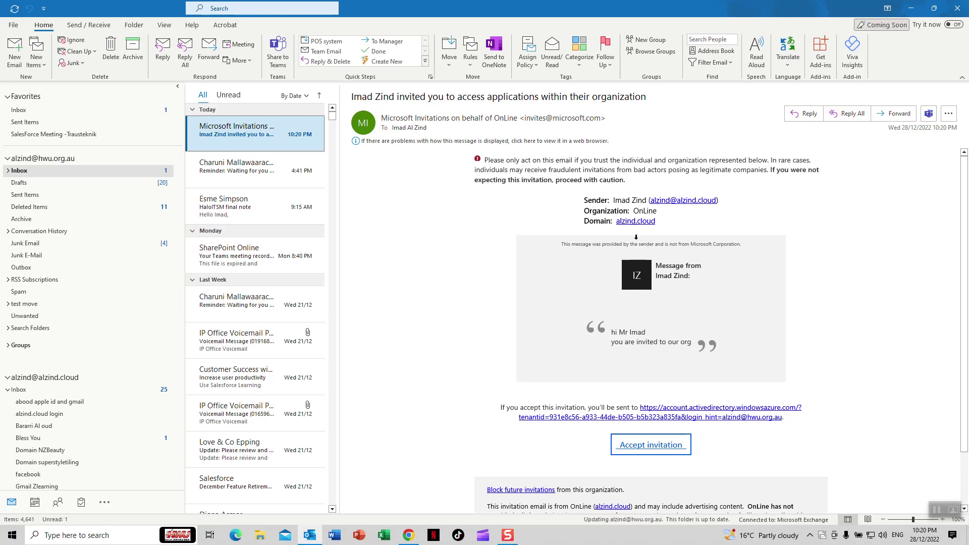
scroll(632, 275, "down", 1)
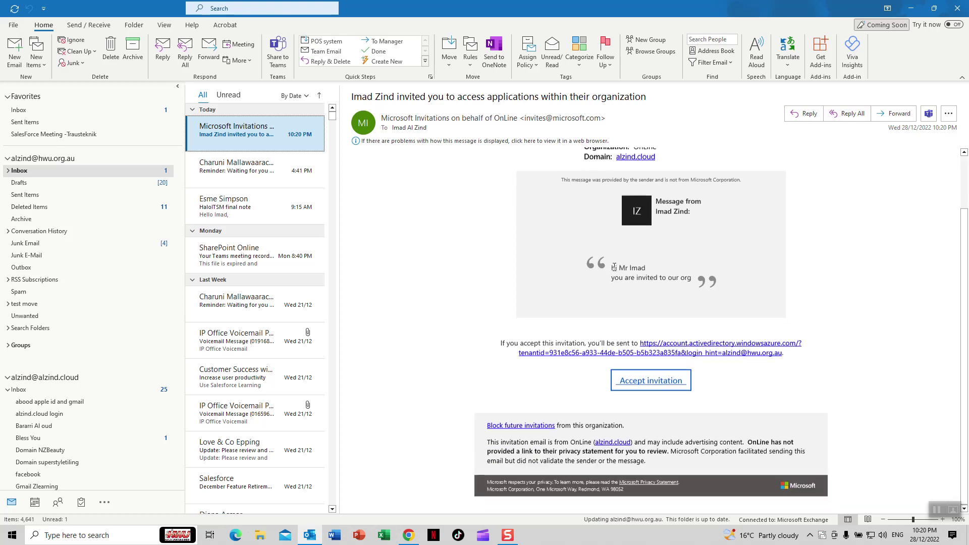